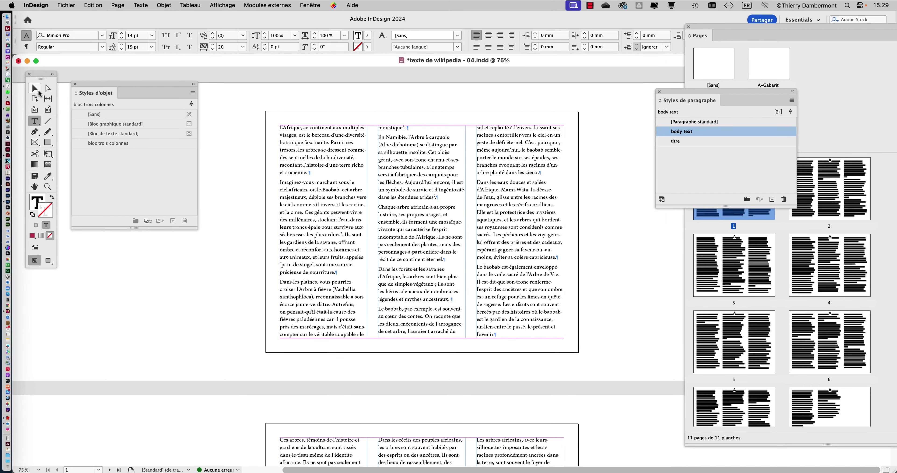
- Edit the body text paragraph style to enable Lignes solidaires with Toutes les lignes du paragraphe in its Options d'enchaînement
click(37, 90)
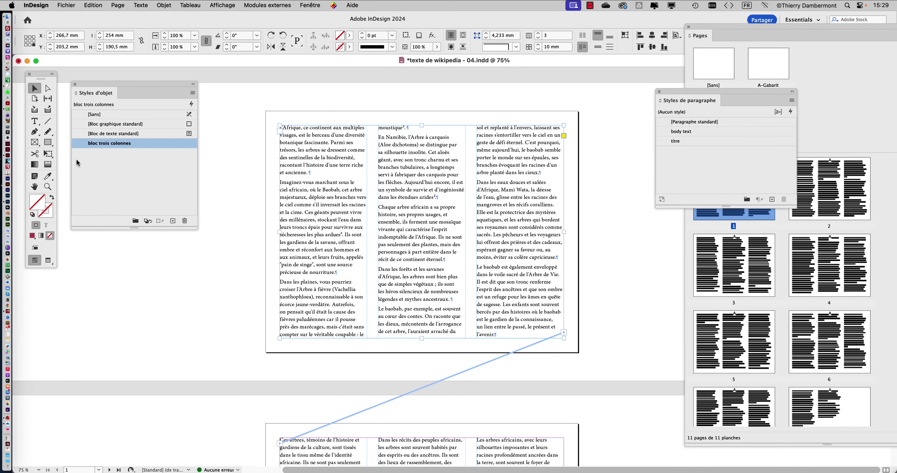
click(193, 268)
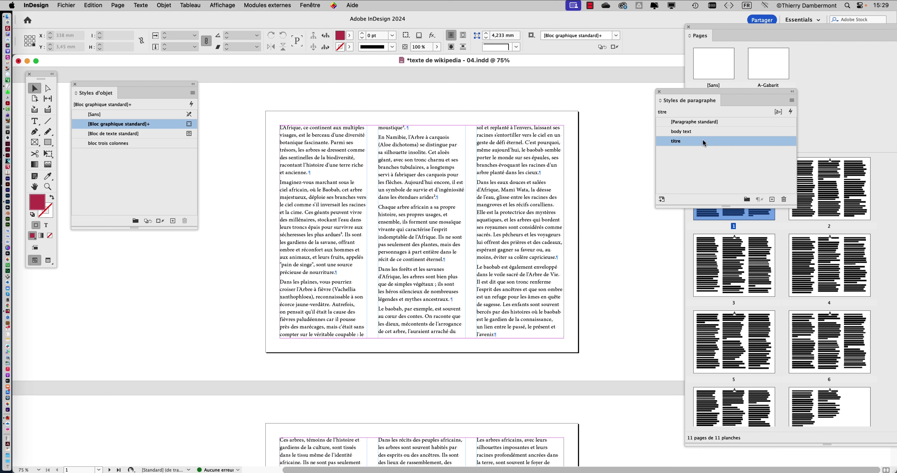
click(736, 132)
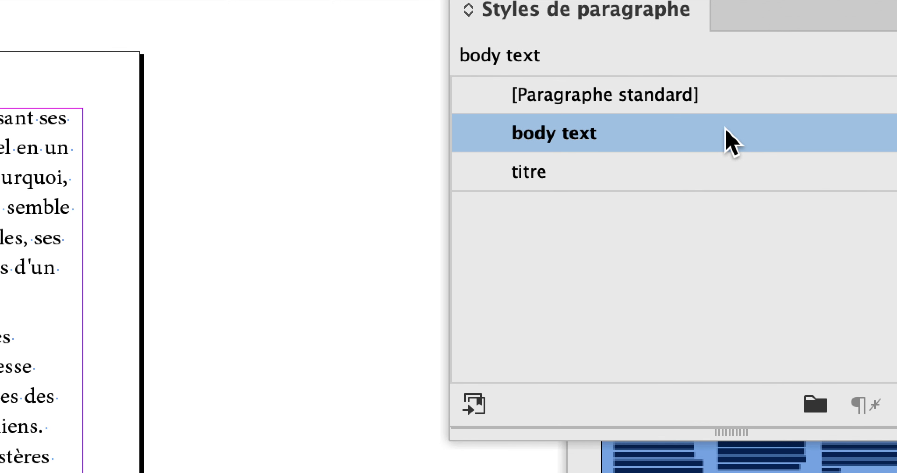
double_click(727, 130)
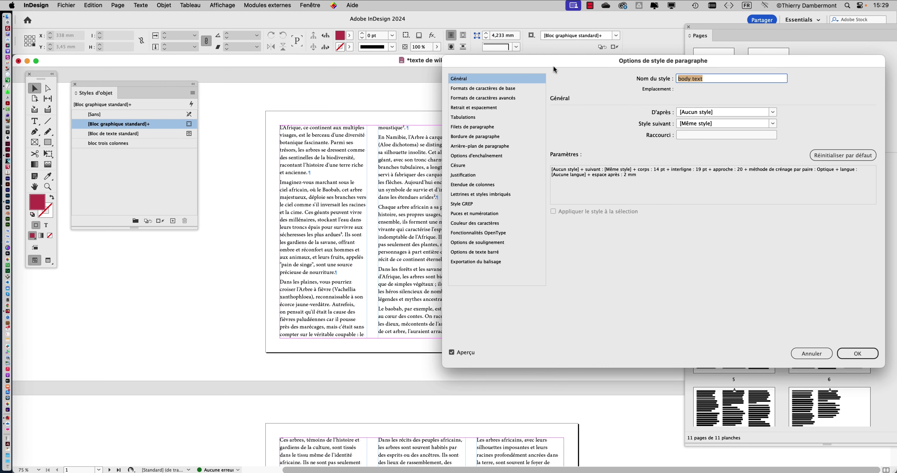
drag(553, 65, 678, 62)
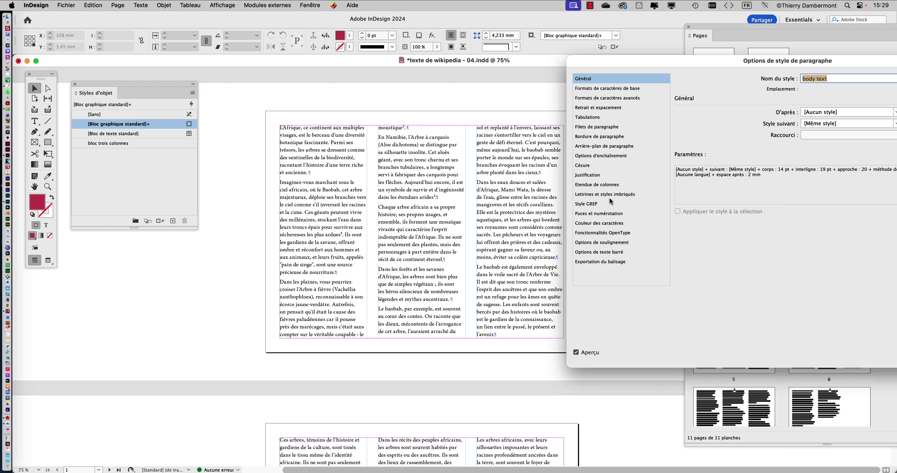
click(587, 157)
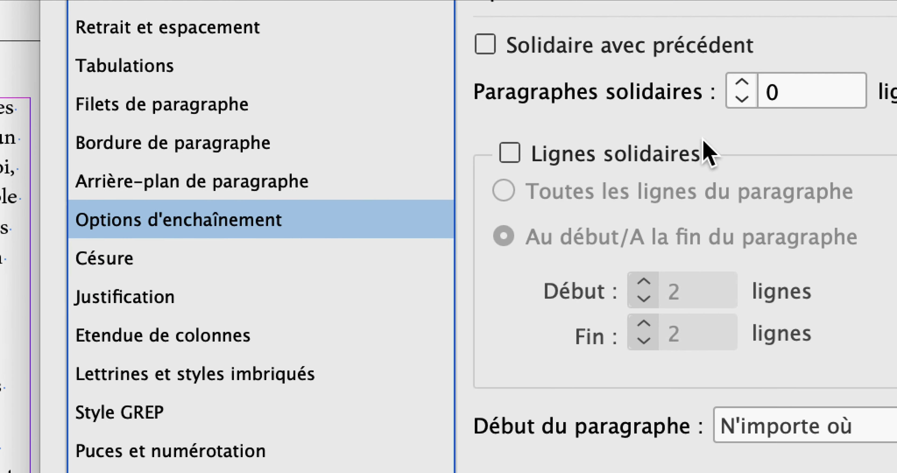
click(767, 136)
click(699, 181)
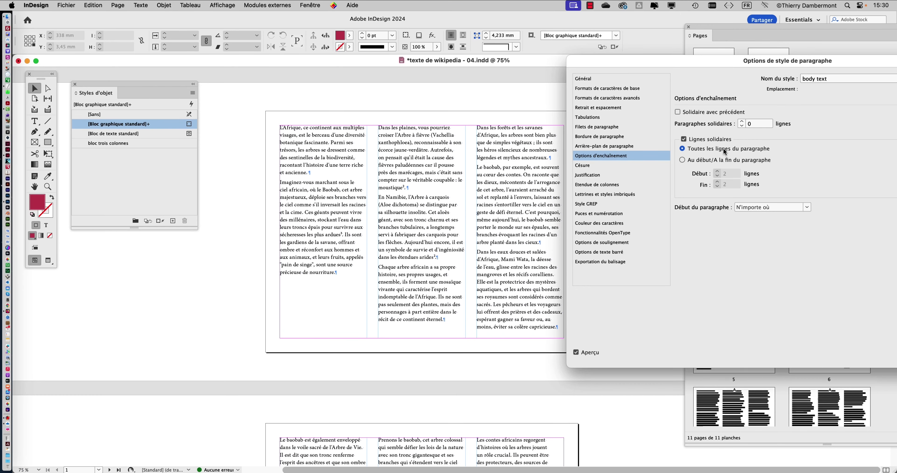
drag(716, 64, 453, 55)
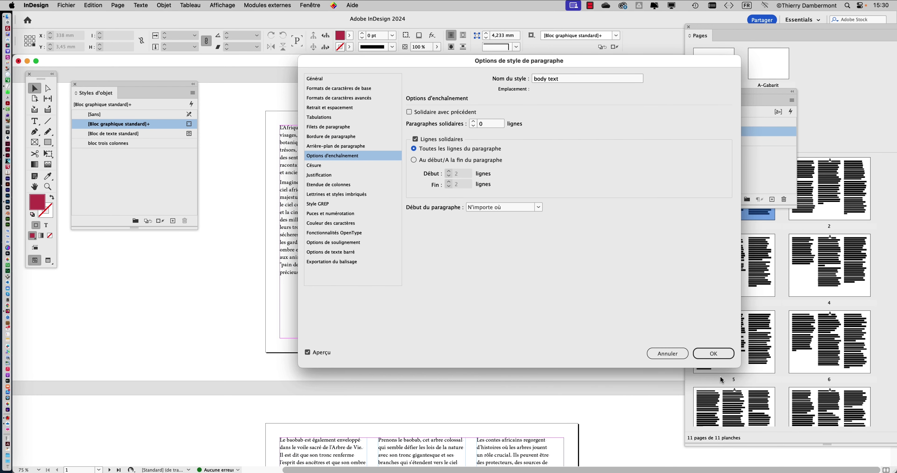
click(719, 357)
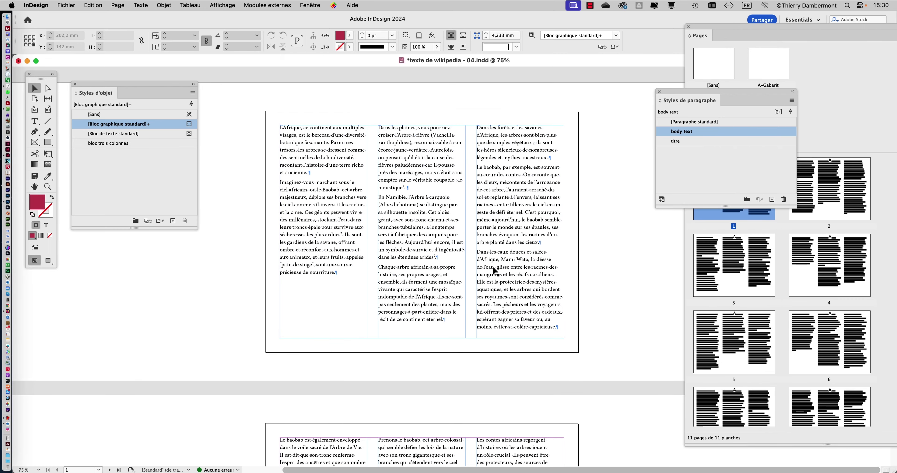
- Examine how whole paragraphs flow across the three columns on pages 1 to 4
scroll(555, 232, down, 5)
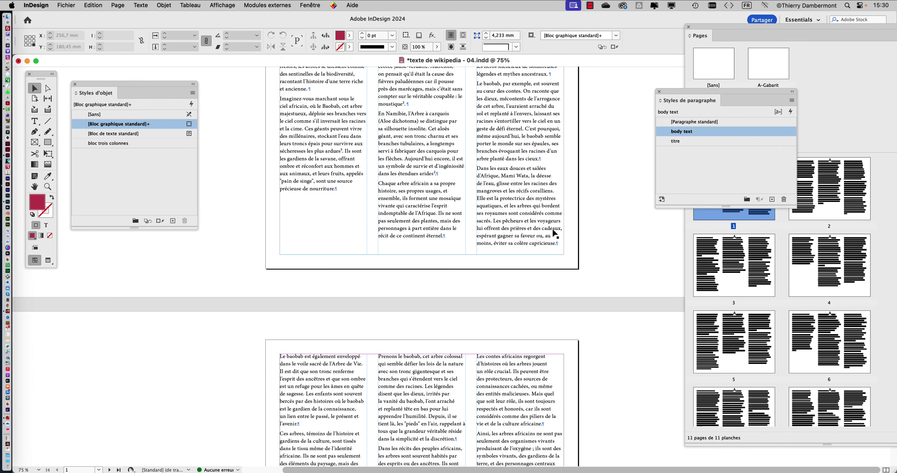
scroll(554, 234, down, 10)
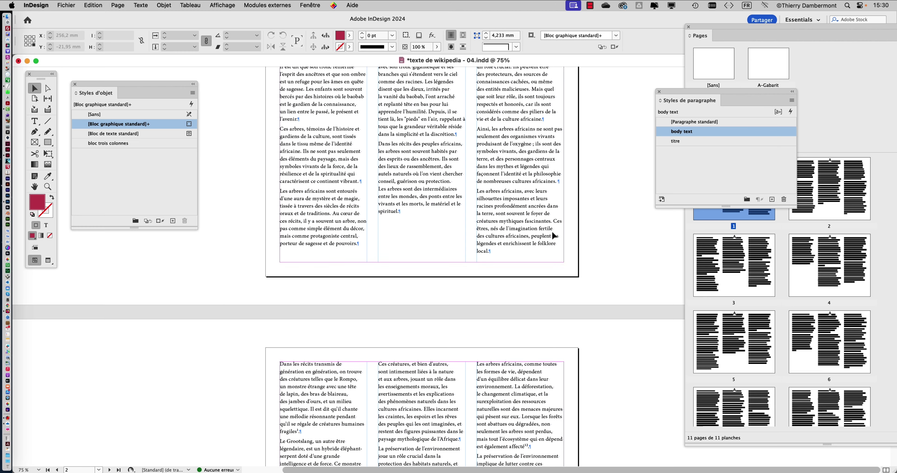
scroll(554, 236, down, 6)
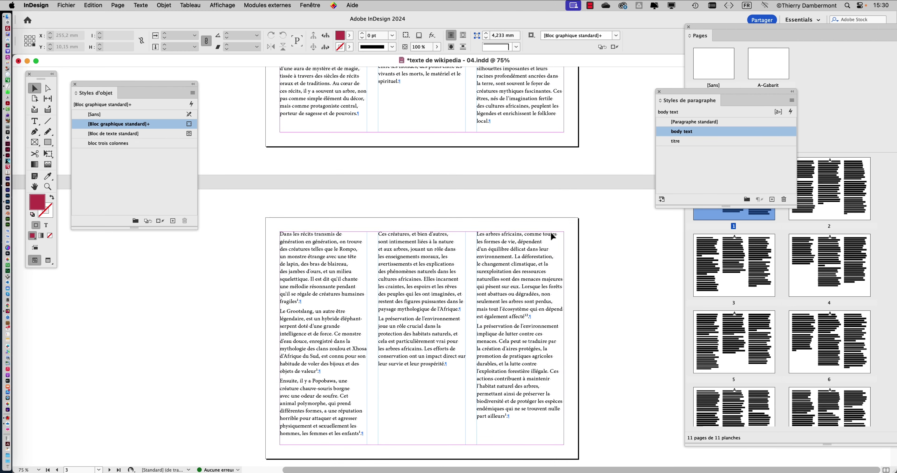
scroll(553, 238, down, 4)
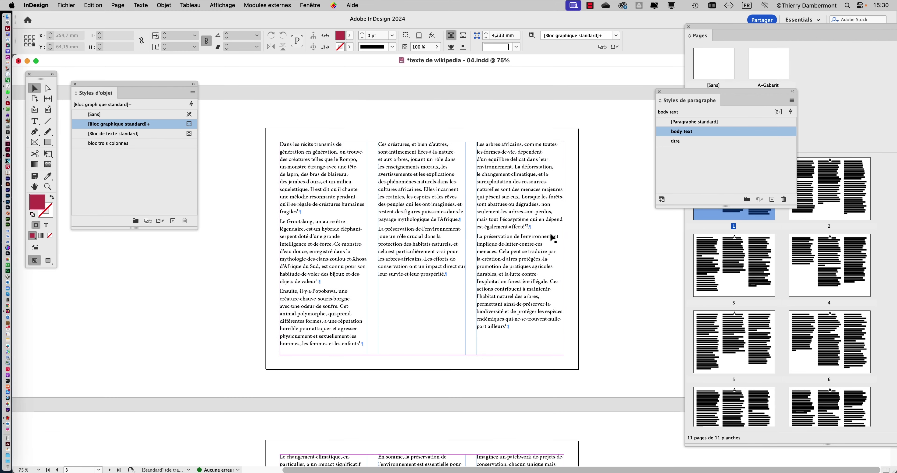
scroll(553, 238, down, 9)
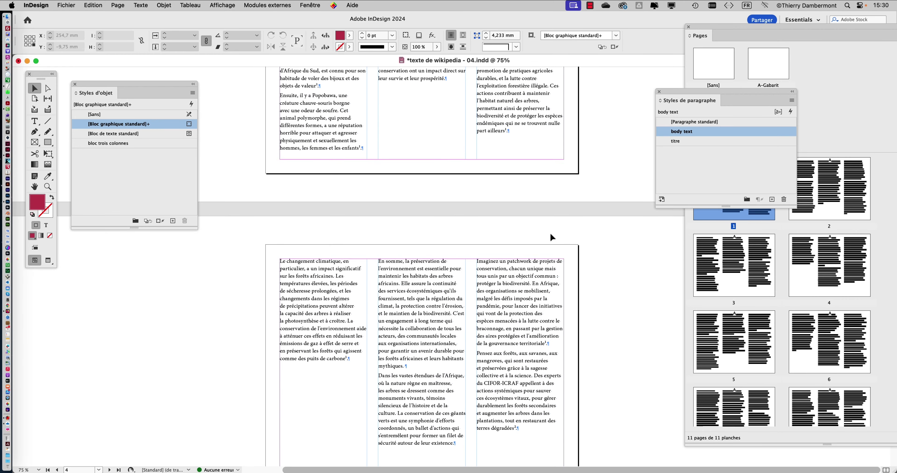
key(super+equal)
key(super+equal)
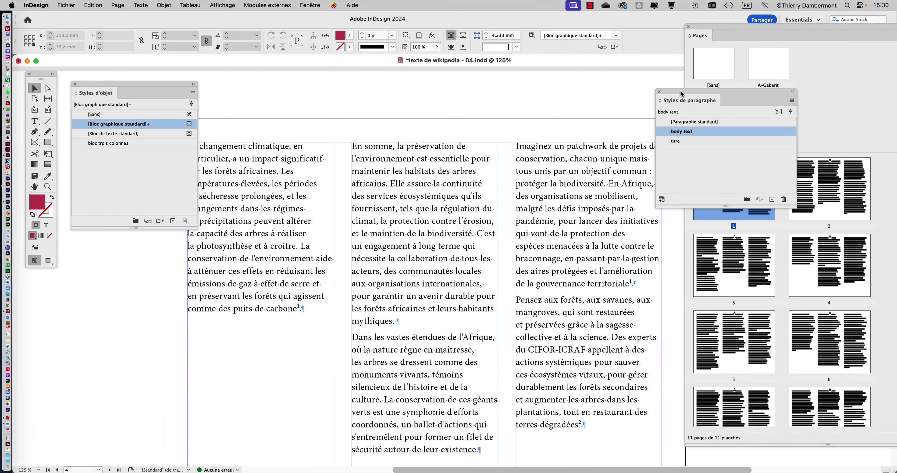
drag(707, 101, 736, 100)
key(super+minus)
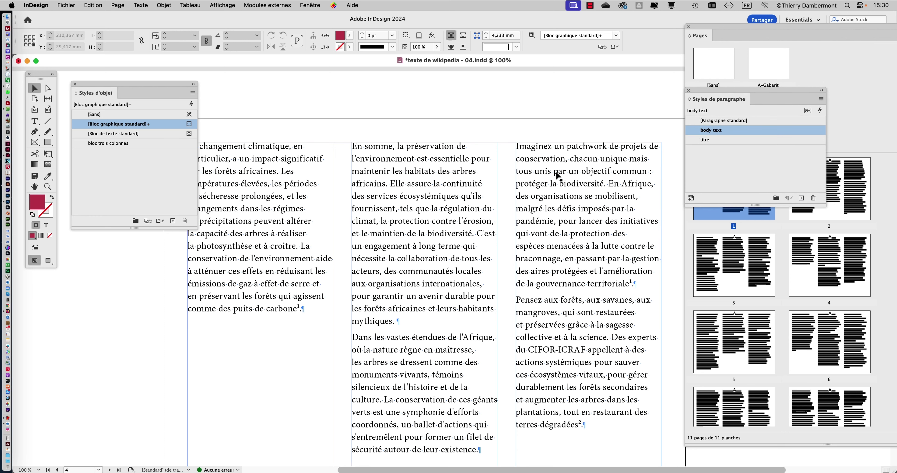
- Review the Options d'enchaînement of the body text paragraph style
double_click(773, 133)
click(333, 156)
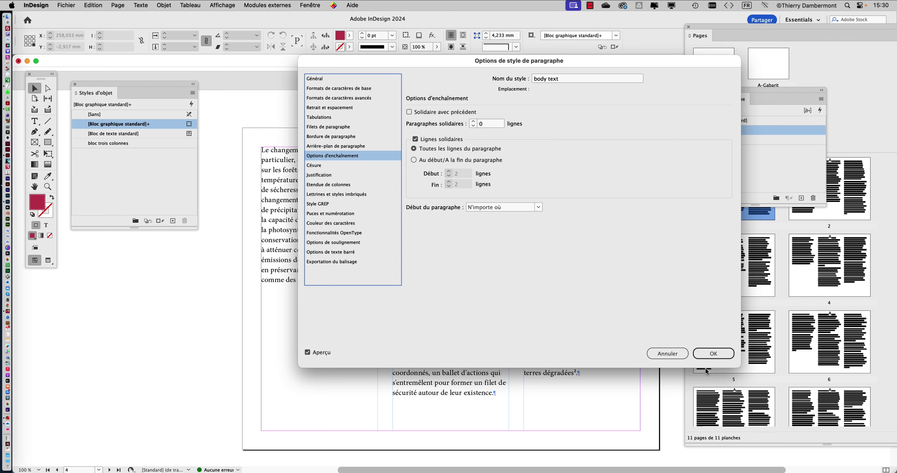
click(716, 354)
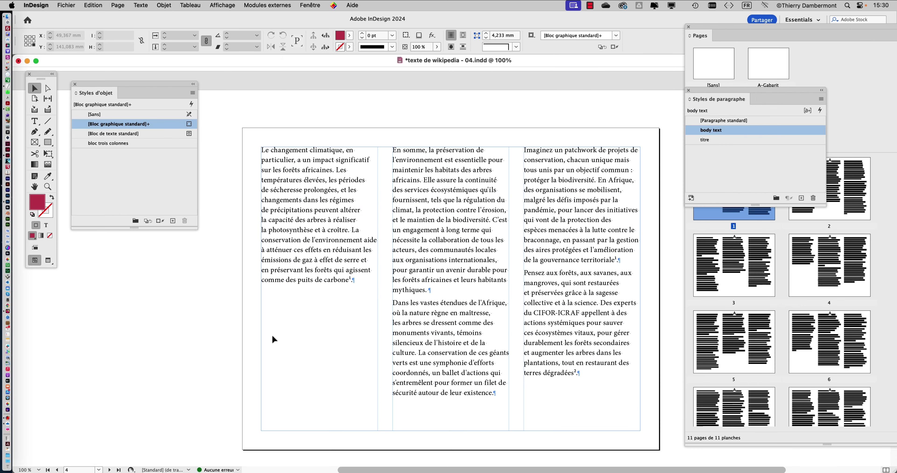
- Save a copy of the document as "texte de wikipedia - 05.indd" in the same folder
click(215, 323)
click(66, 5)
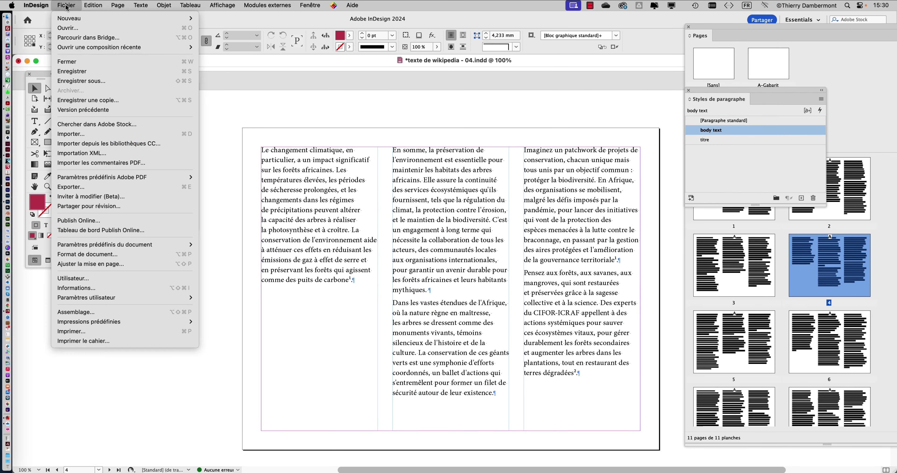
click(164, 81)
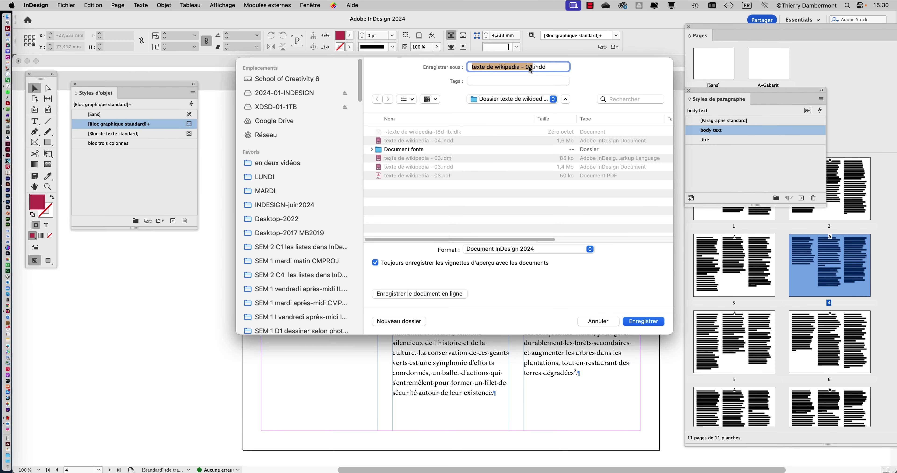
click(530, 68)
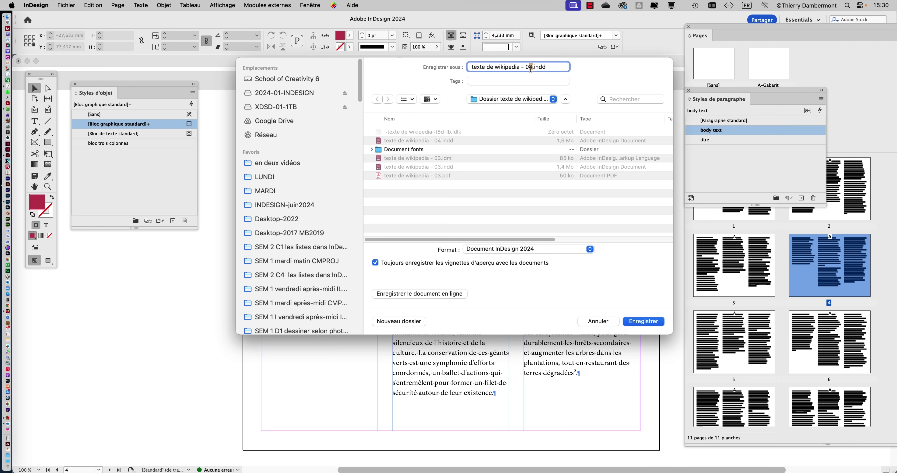
key(BackSpace)
text(5)
key(Return)
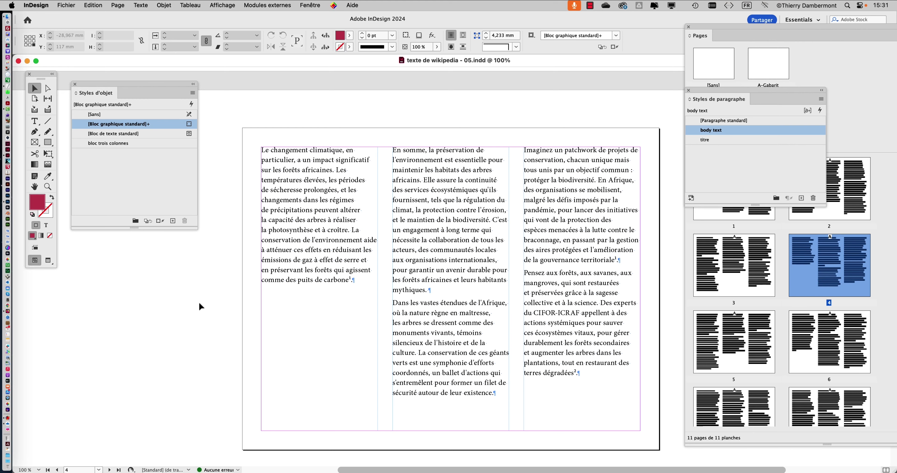
- Switch the body text style's Lignes solidaires option to Au début/A la fin du paragraphe, with 2 lines at the start and end
double_click(782, 132)
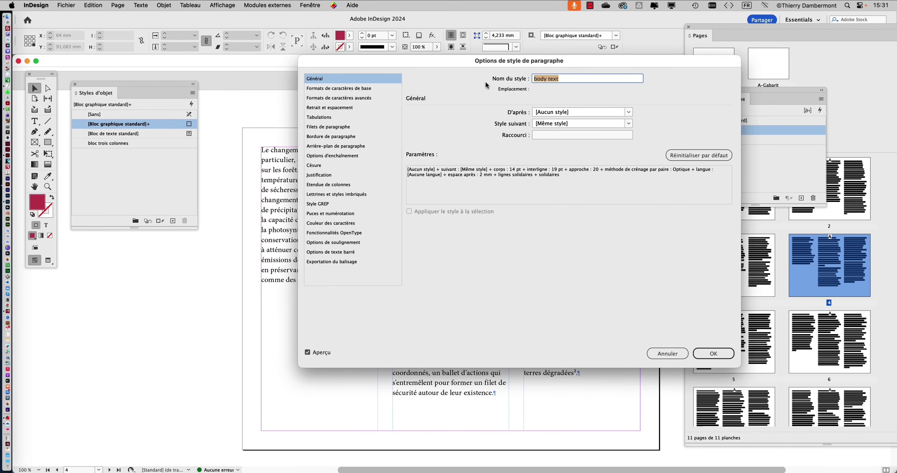
drag(356, 61, 582, 61)
click(548, 155)
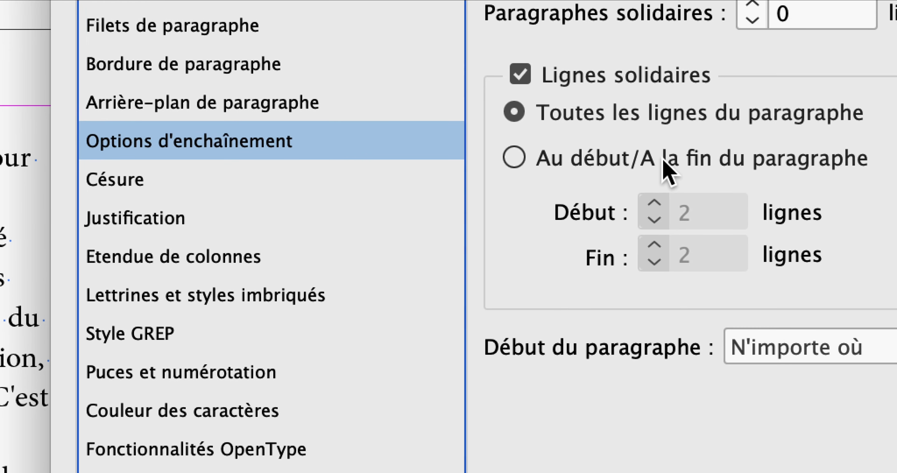
click(664, 162)
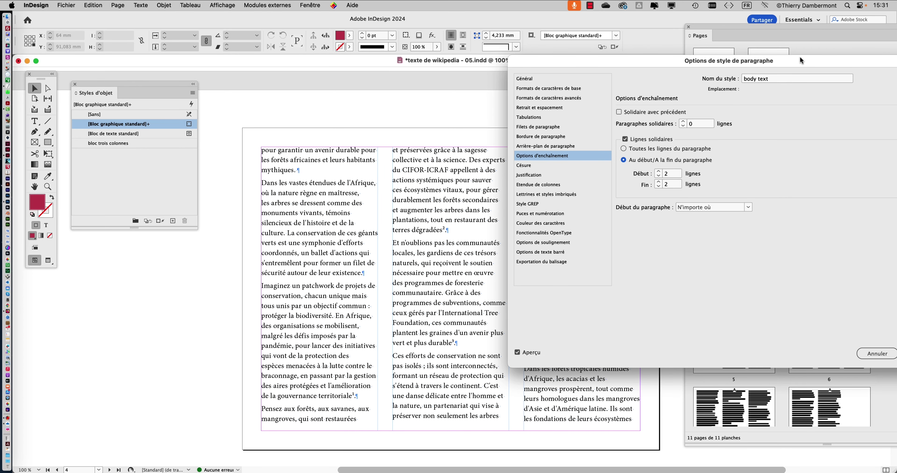
click(862, 358)
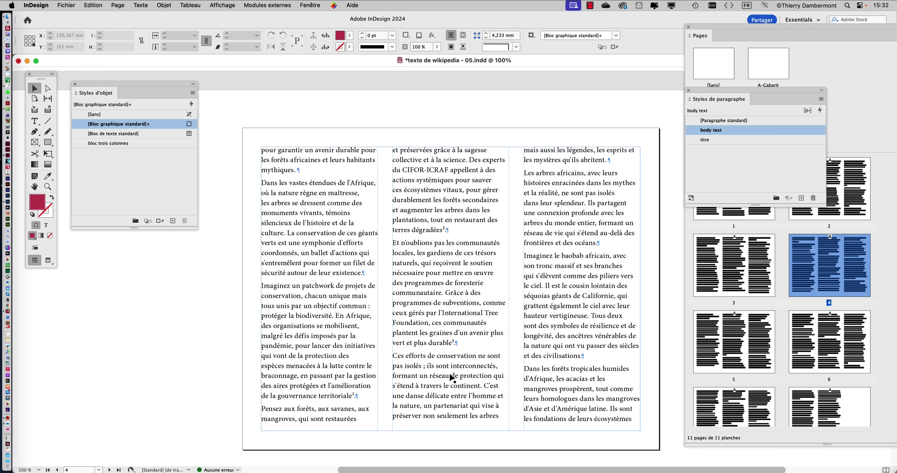
- Examine the paragraph lines split at column and page breaks on pages 4 to 7
scroll(456, 366, down, 5)
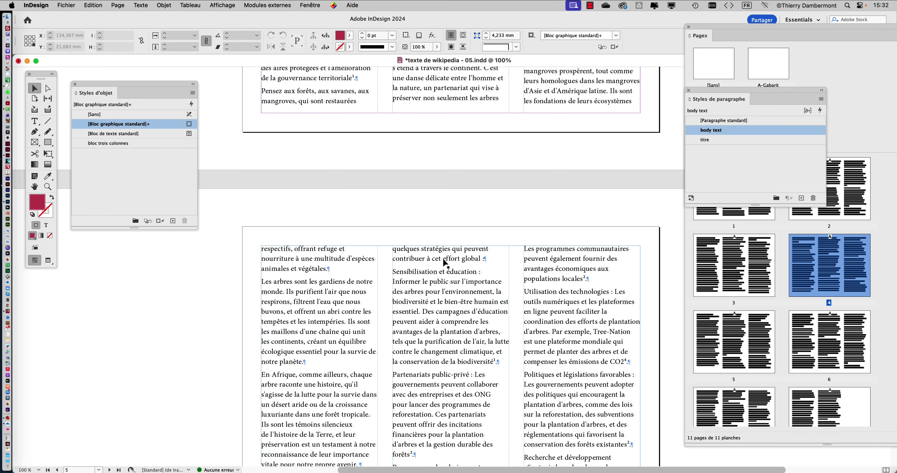
click(31, 122)
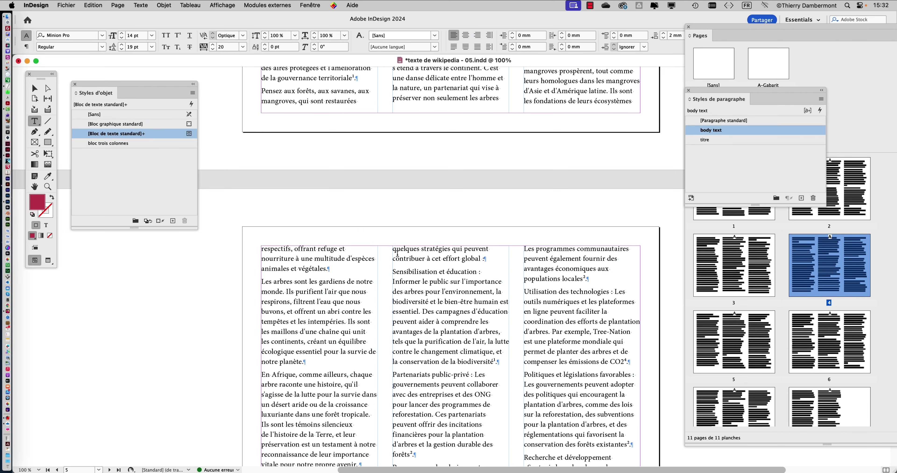
drag(392, 249, 484, 259)
click(438, 290)
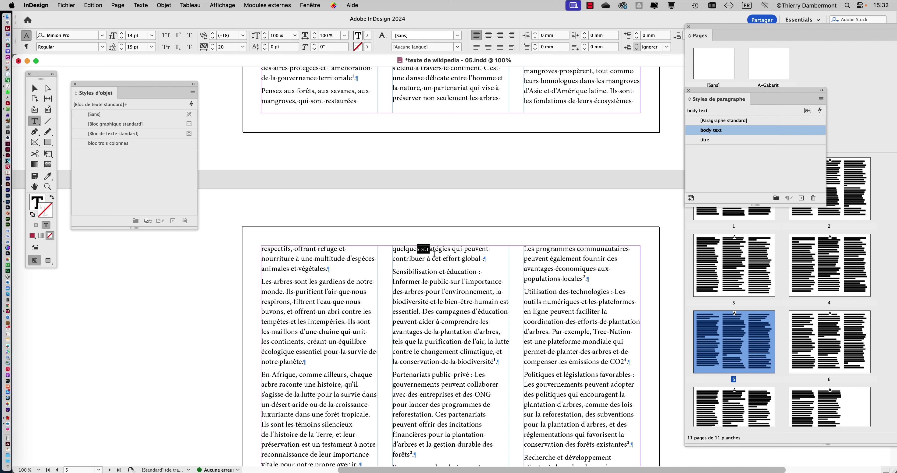
click(450, 258)
scroll(439, 305, down, 15)
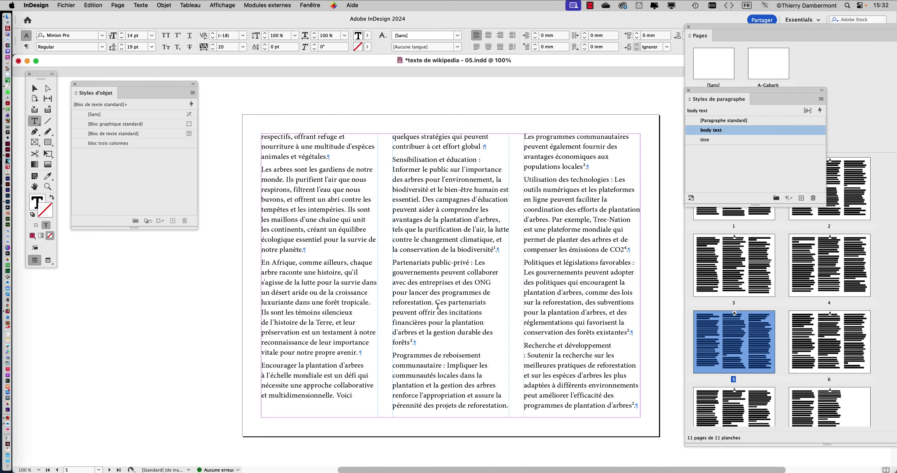
scroll(438, 307, down, 10)
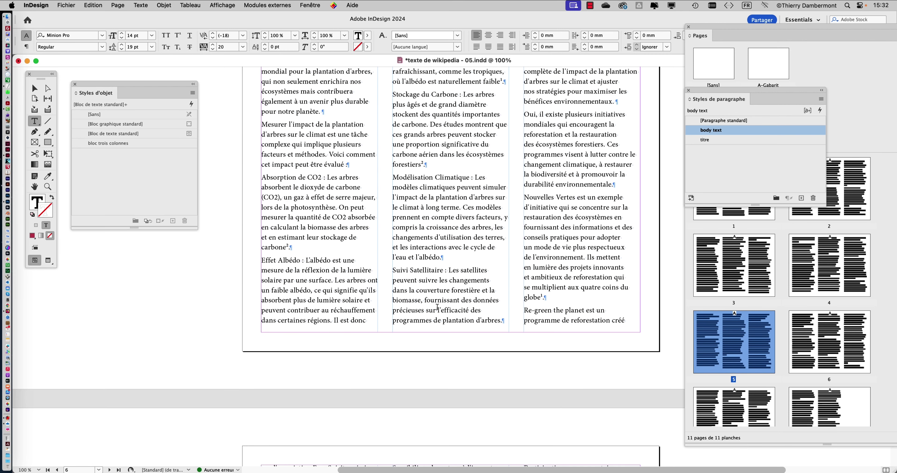
drag(531, 310, 570, 319)
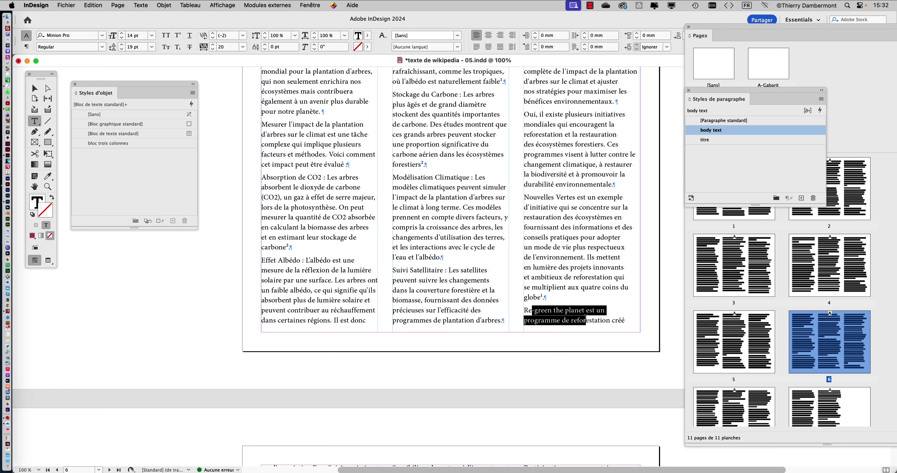
scroll(502, 308, down, 12)
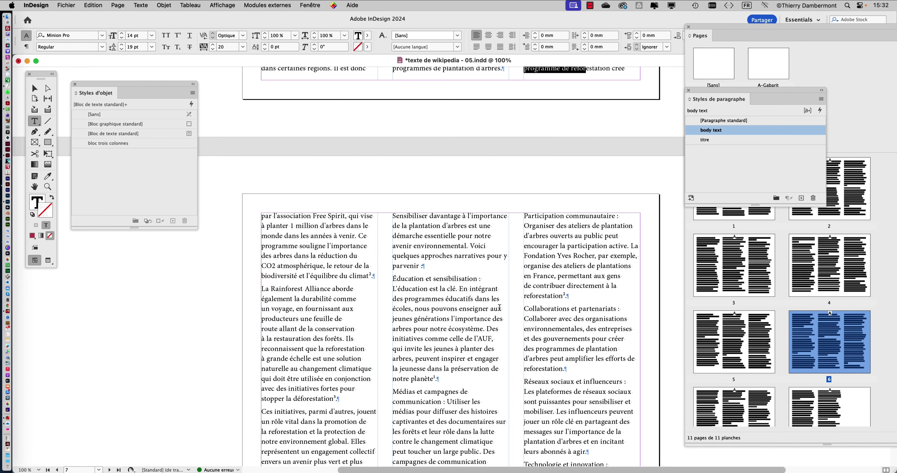
scroll(498, 308, down, 20)
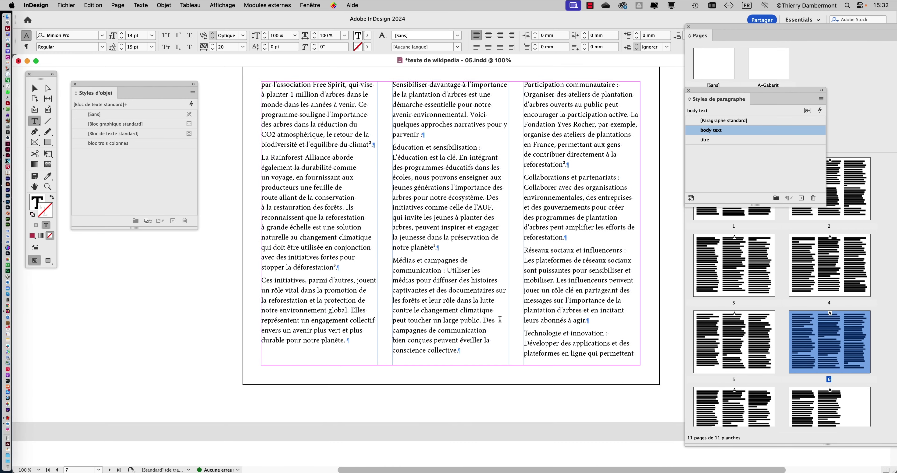
scroll(499, 319, up, 20)
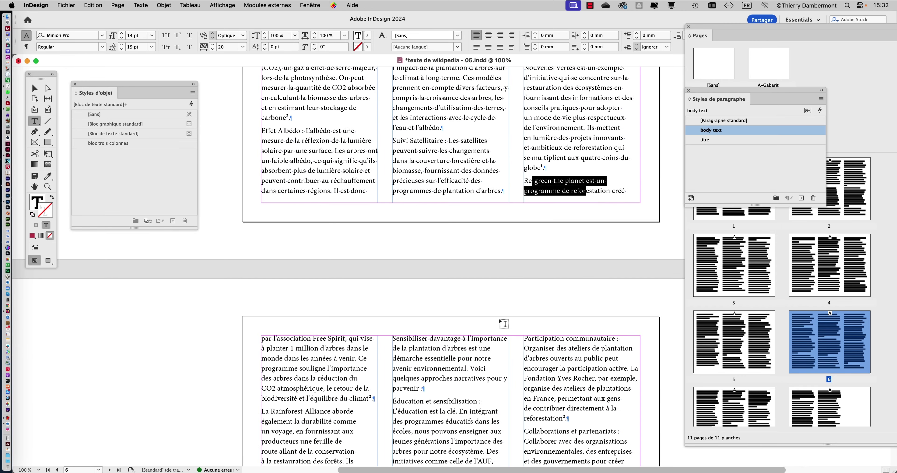
- Check the paragraph lines carried over to the column tops from page 6 back to page 2
scroll(500, 318, up, 5)
scroll(499, 318, down, 5)
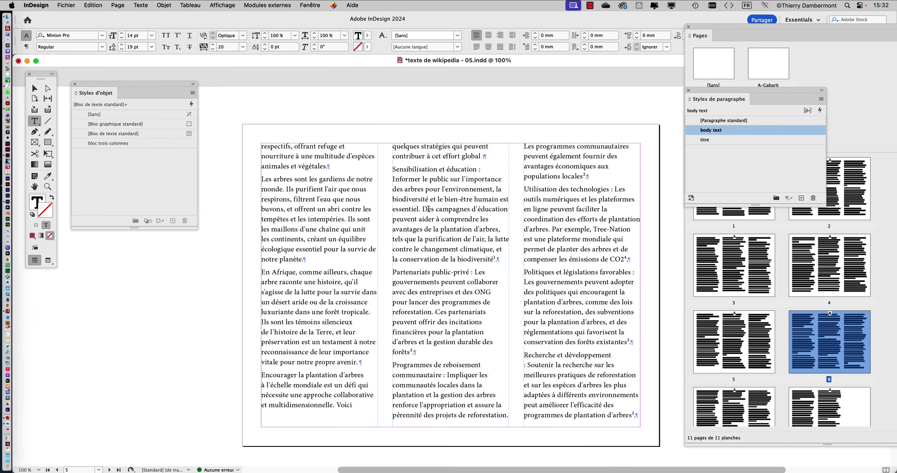
drag(420, 150, 432, 157)
scroll(453, 209, up, 10)
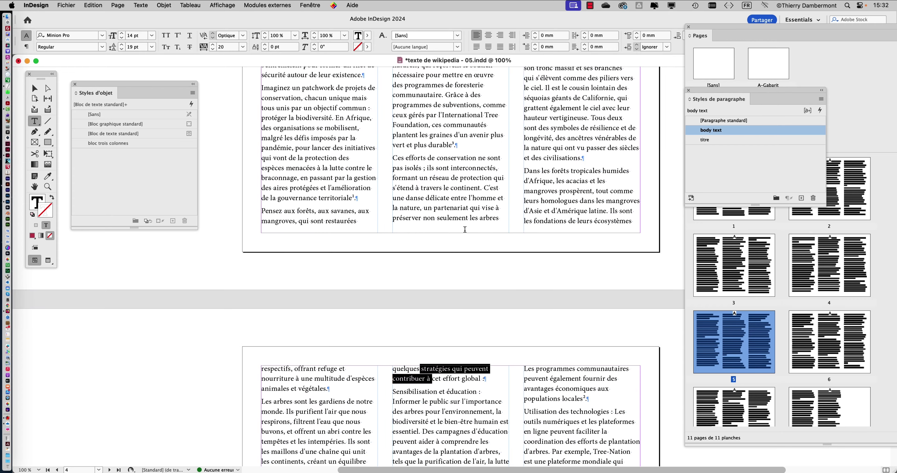
scroll(465, 230, up, 15)
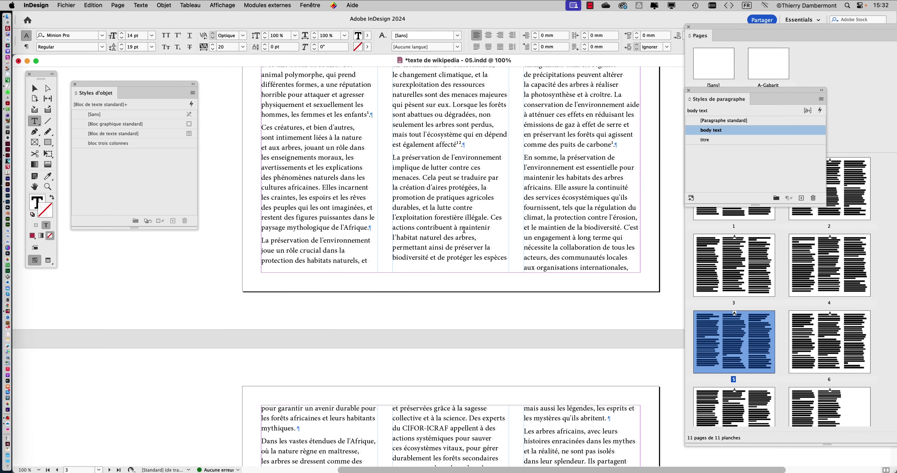
scroll(464, 230, up, 15)
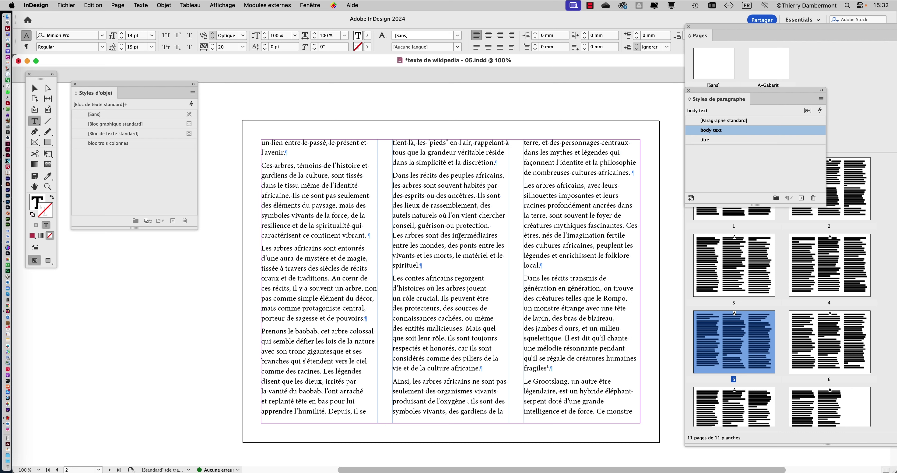
drag(272, 140, 277, 149)
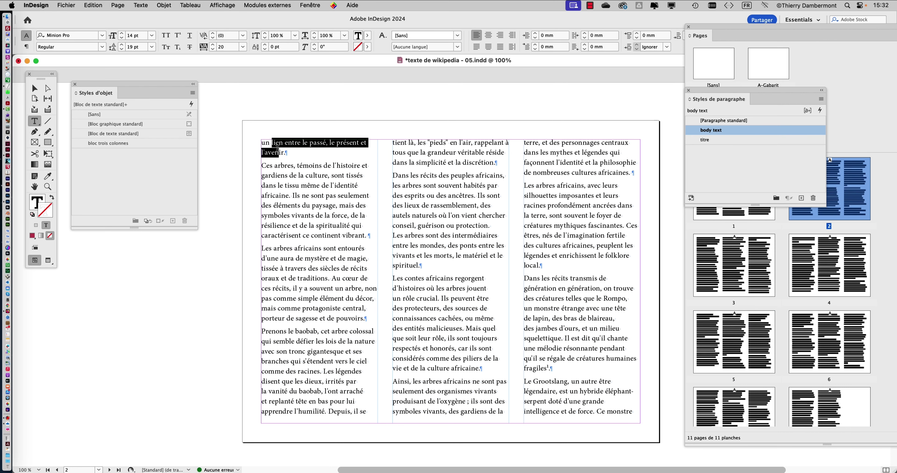
- With no text selected, open the Options d'enchaînement of the body text paragraph style
click(34, 89)
click(155, 283)
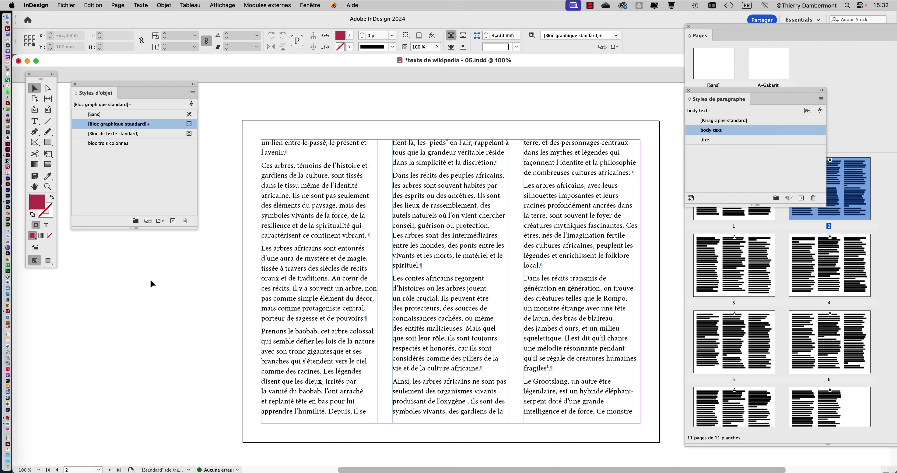
double_click(756, 131)
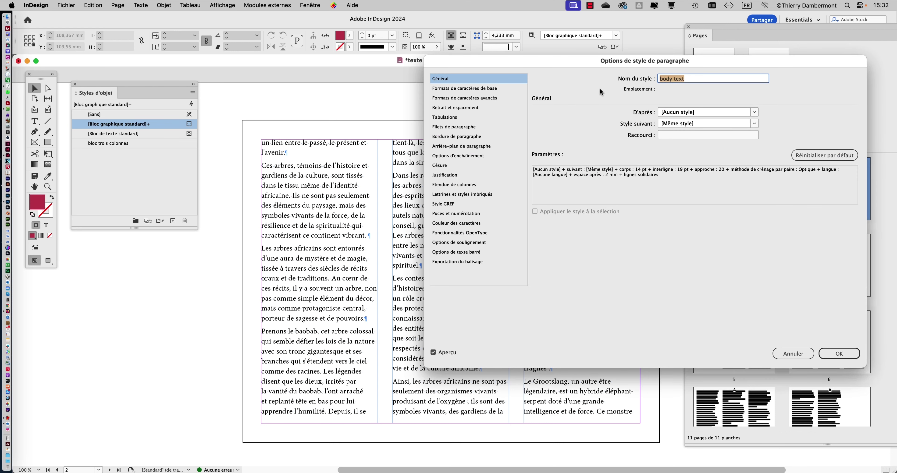
drag(565, 63, 652, 63)
click(558, 157)
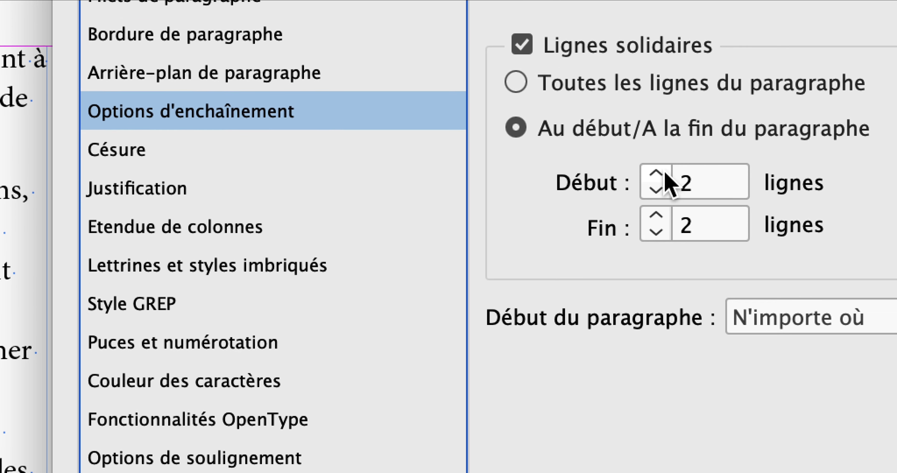
- Raise the Lignes solidaires values to 14 lines at the start and 9 lines at the end of the paragraph
click(664, 171)
click(664, 171)
click(664, 172)
click(664, 172)
click(664, 171)
click(664, 171)
click(664, 171)
click(664, 171)
click(664, 171)
click(664, 172)
click(664, 172)
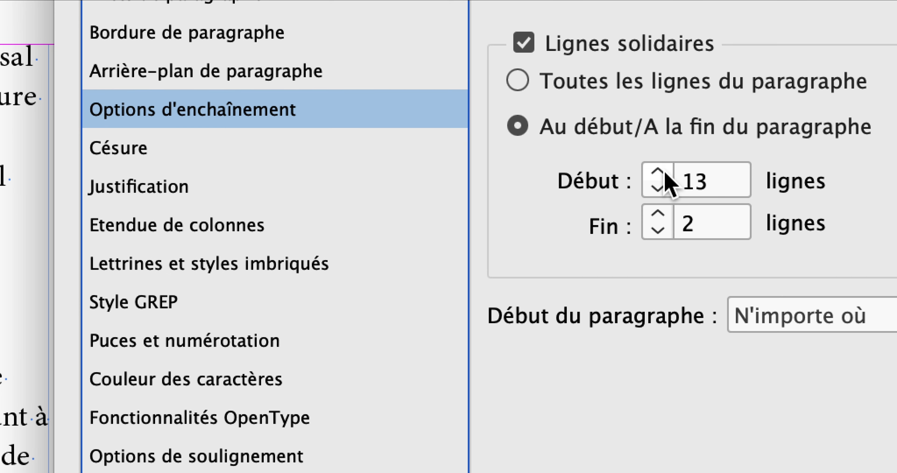
click(664, 172)
click(663, 181)
click(663, 180)
click(663, 180)
click(664, 180)
click(663, 181)
click(663, 181)
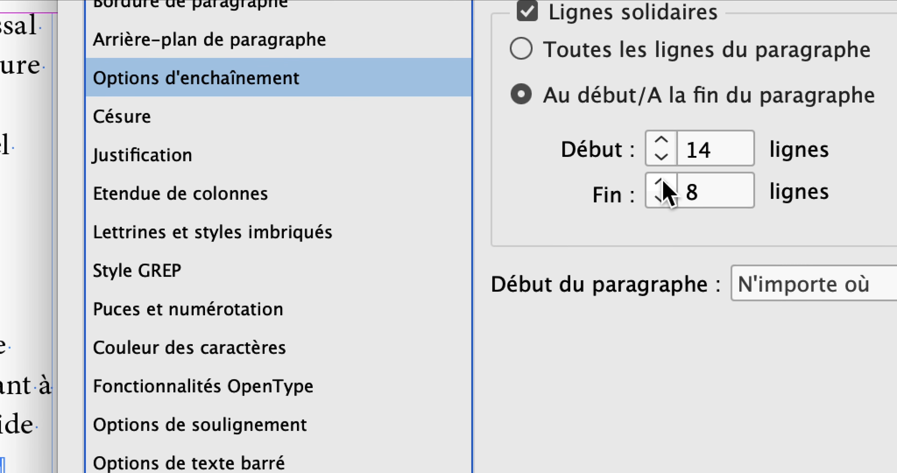
click(663, 181)
- Set the Lignes solidaires values to 5 lines at both the start and the end of the paragraph
click(662, 163)
click(663, 163)
click(663, 164)
click(663, 163)
click(663, 164)
click(663, 164)
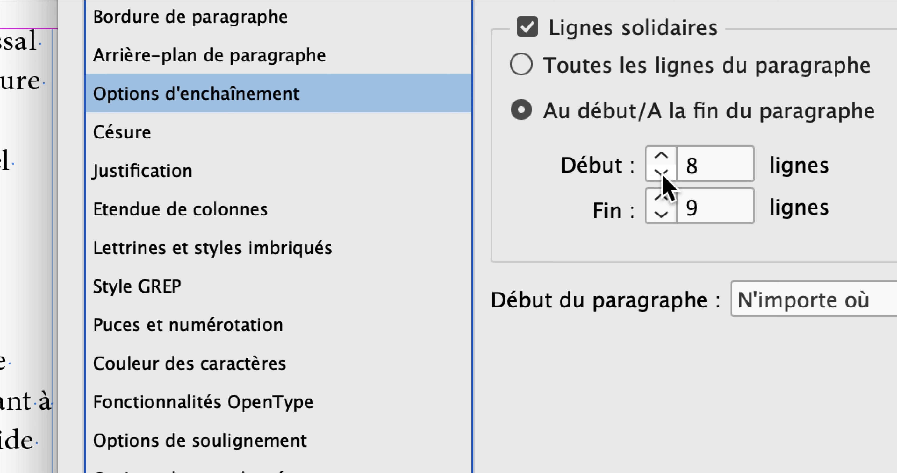
click(662, 164)
click(662, 172)
click(662, 172)
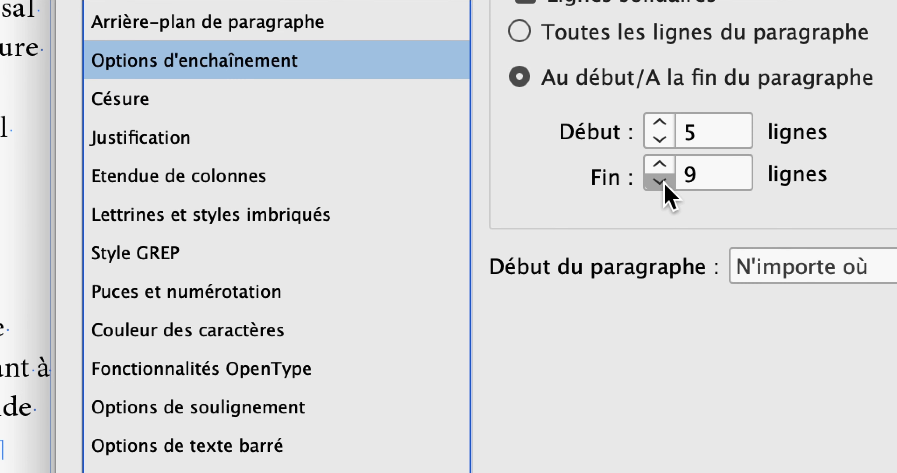
click(661, 214)
click(662, 214)
click(663, 182)
click(663, 182)
click(663, 182)
click(663, 168)
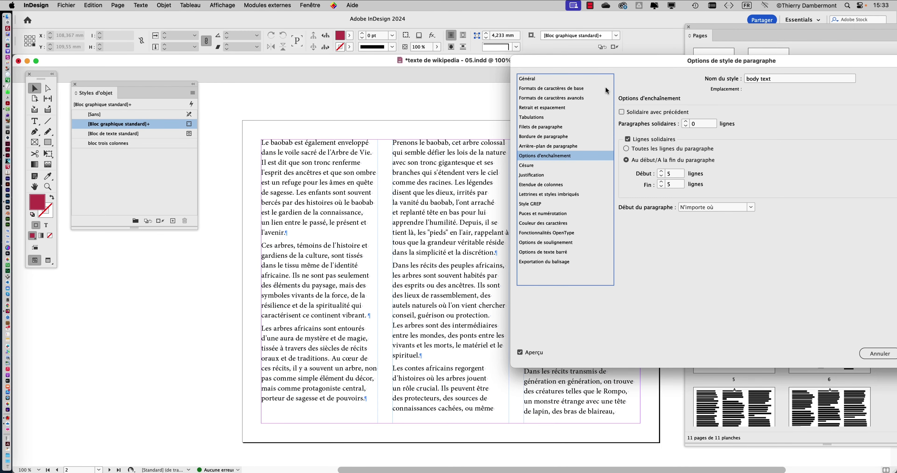
- Compare the page layout with the style preview off and on, and apply the body text style changes
click(520, 352)
click(520, 353)
click(520, 352)
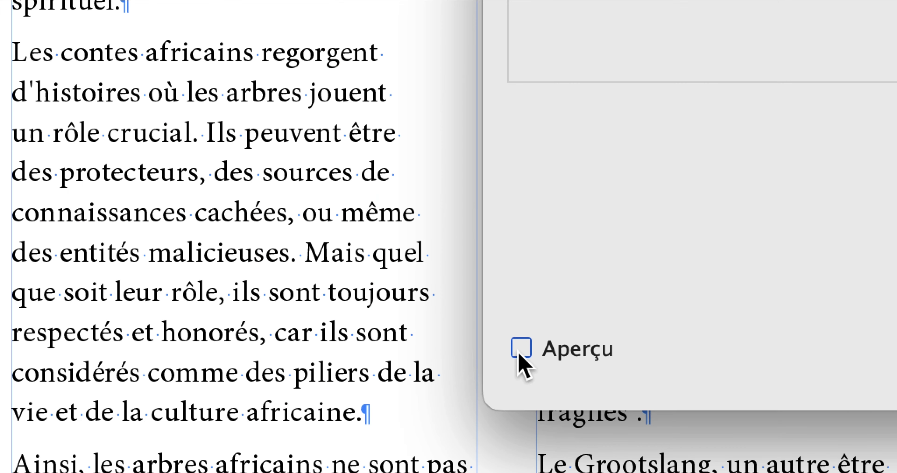
click(520, 352)
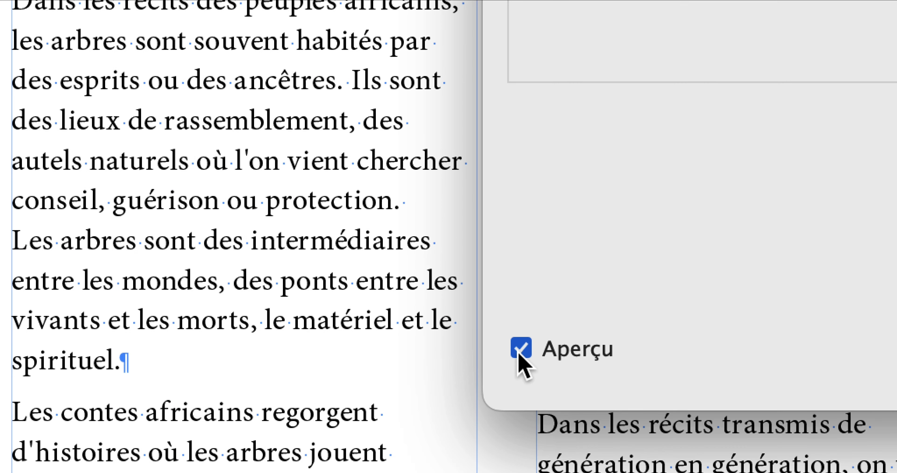
click(520, 353)
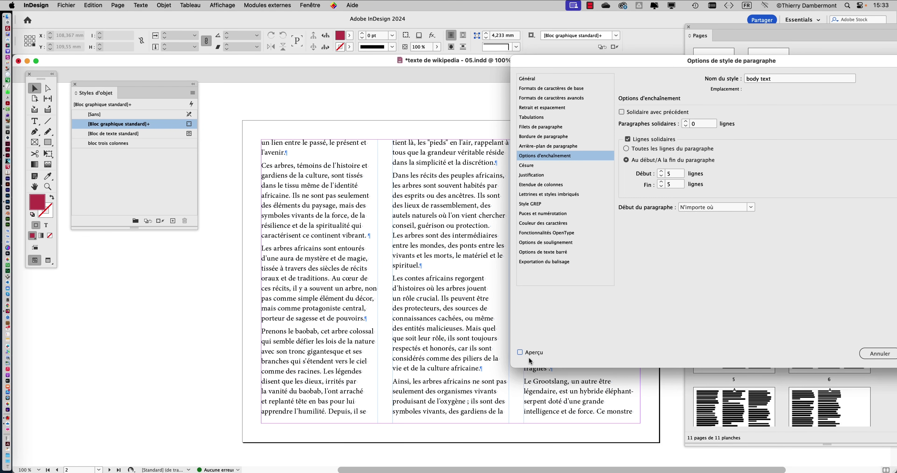
click(528, 353)
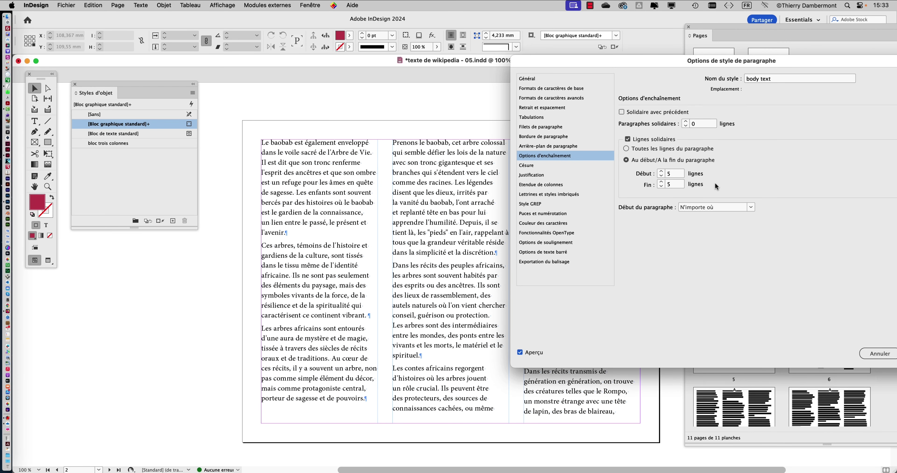
drag(778, 66, 539, 66)
click(687, 353)
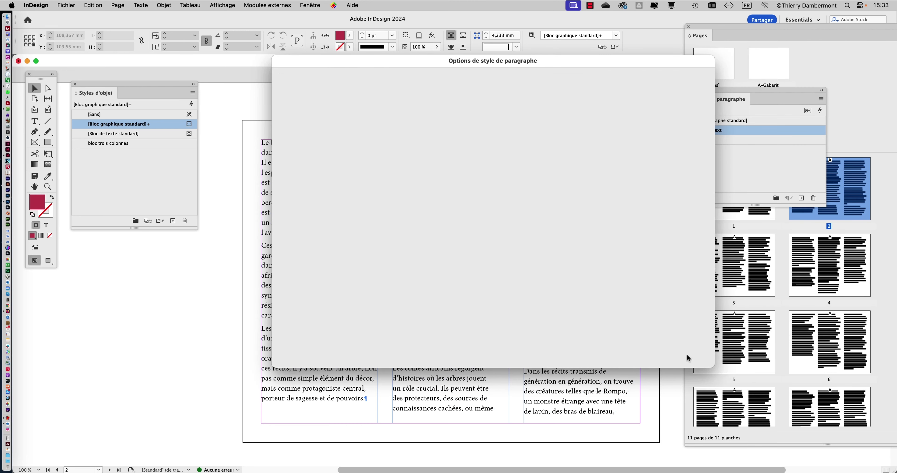
- Examine how the body text paragraphs break across columns and pages from page 2 onward and back on page 1
scroll(547, 312, down, 10)
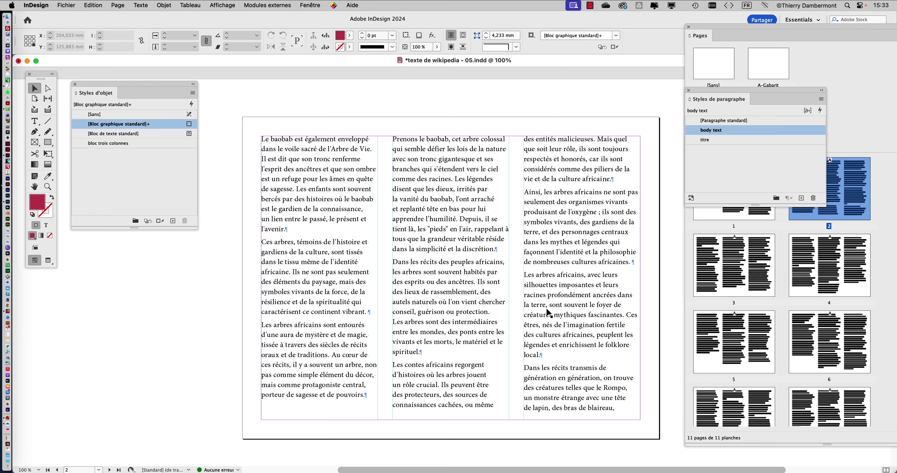
scroll(547, 309, down, 7)
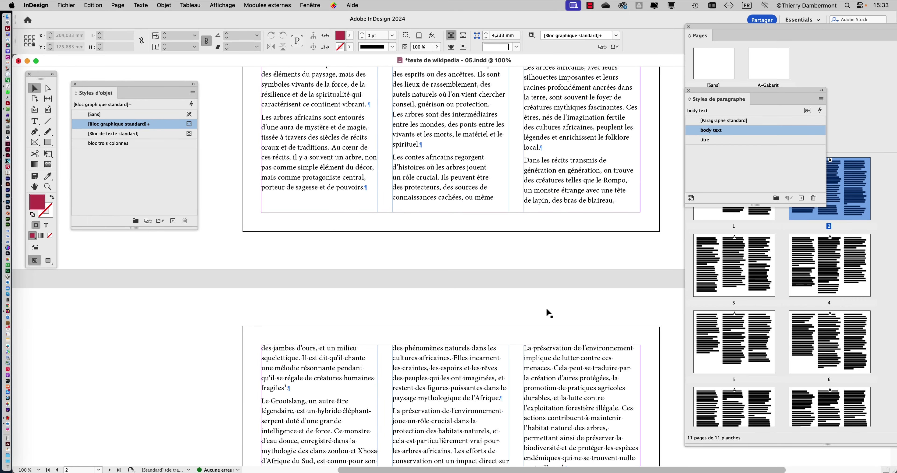
scroll(547, 312, down, 5)
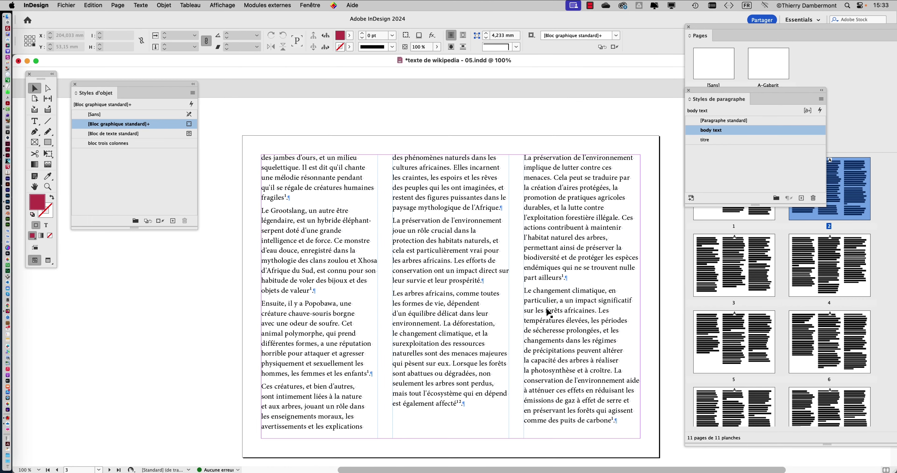
scroll(548, 312, down, 15)
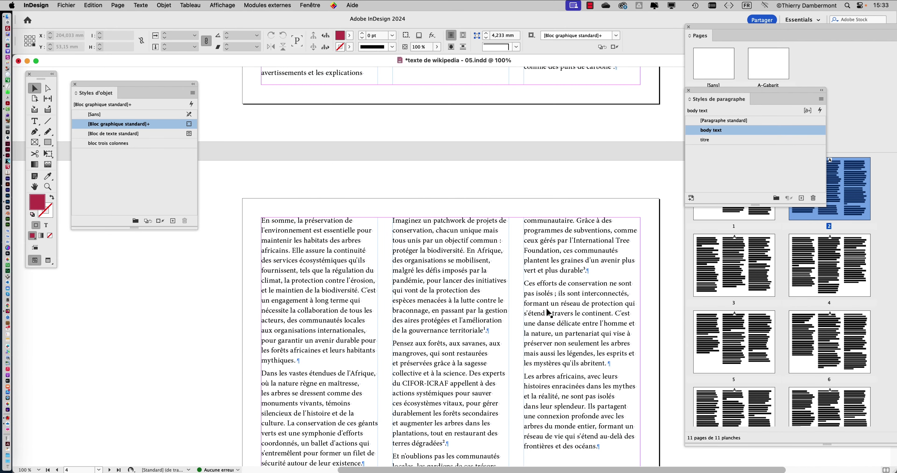
scroll(547, 311, down, 9)
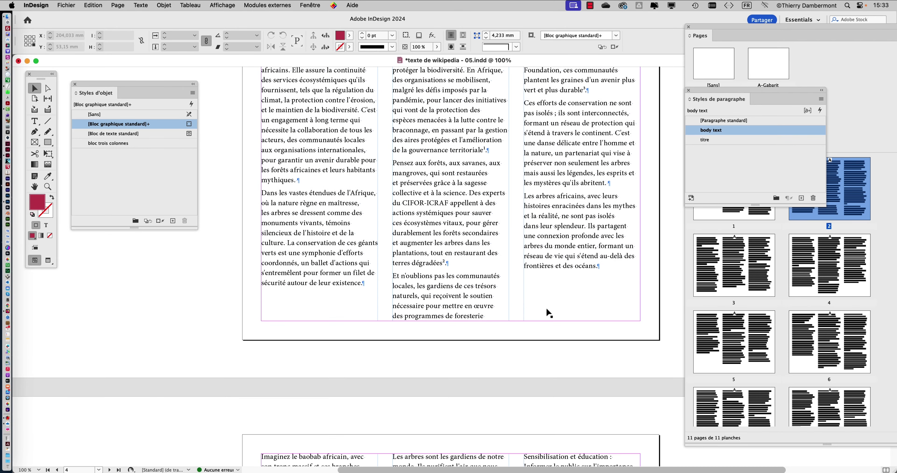
scroll(546, 306, down, 11)
scroll(547, 307, up, 20)
scroll(547, 310, up, 19)
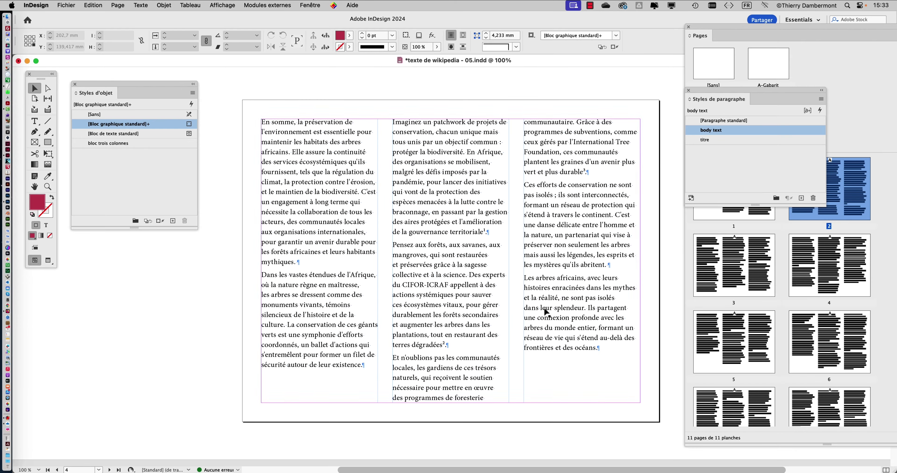
scroll(546, 309, up, 20)
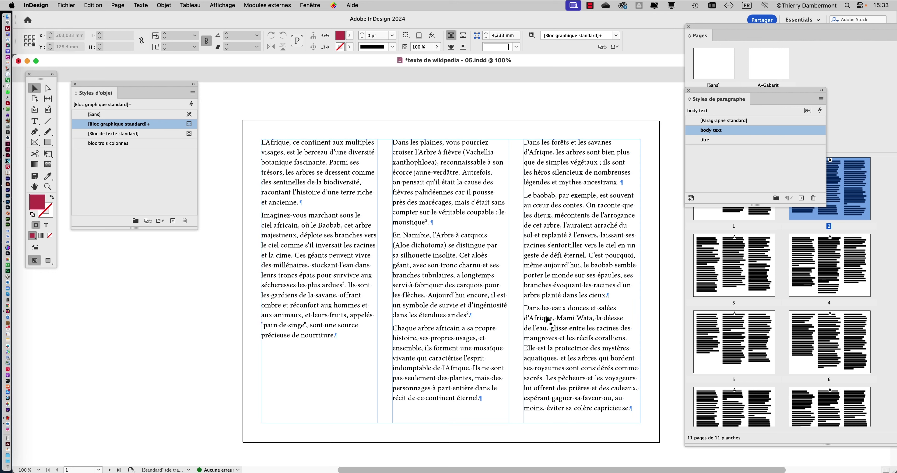
- Save the document under the new name "texte de wikipedia - 06.indd" in the same folder
click(68, 5)
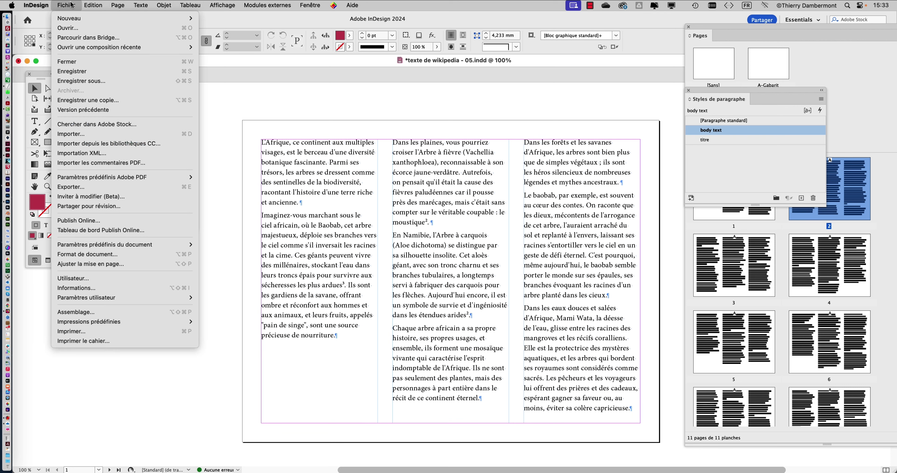
click(116, 81)
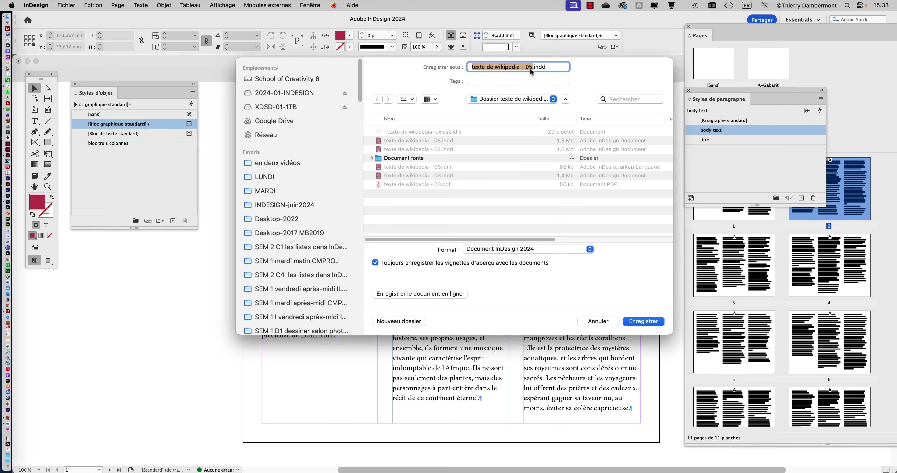
click(531, 69)
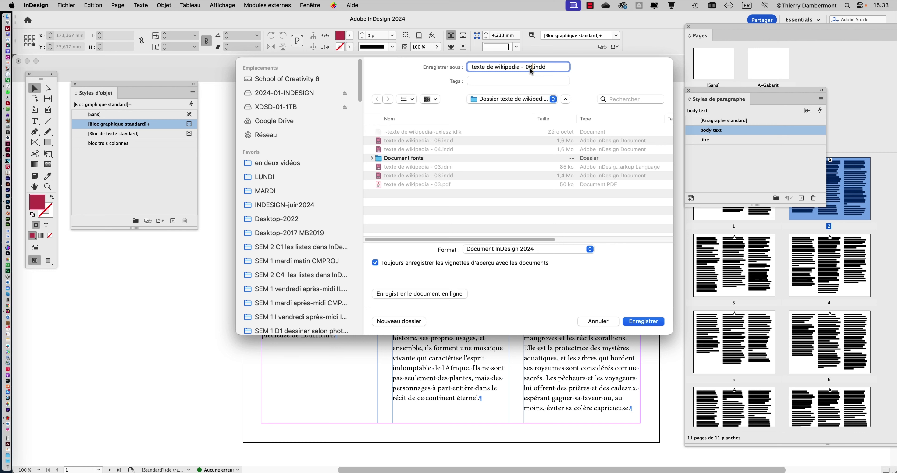
click(655, 321)
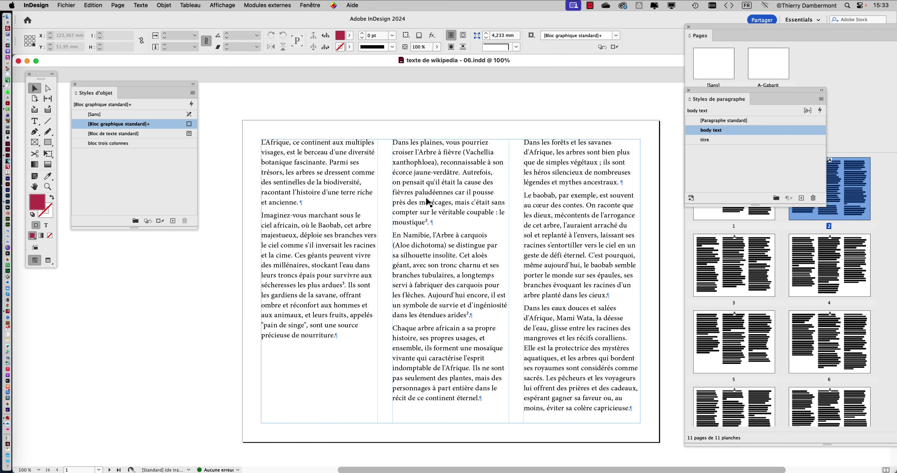